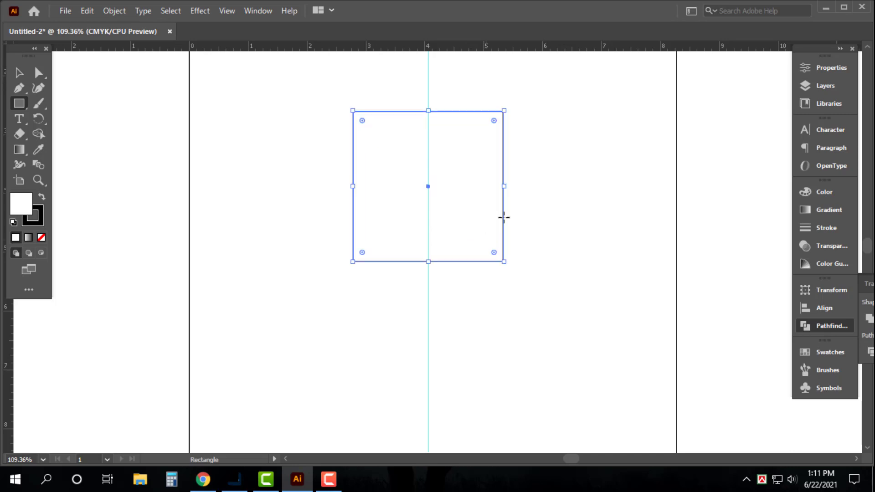
Step: Rotate the square 45 degrees about its centre so that it stands on its corner as a diamond
key(v)
drag(508, 185, 547, 285)
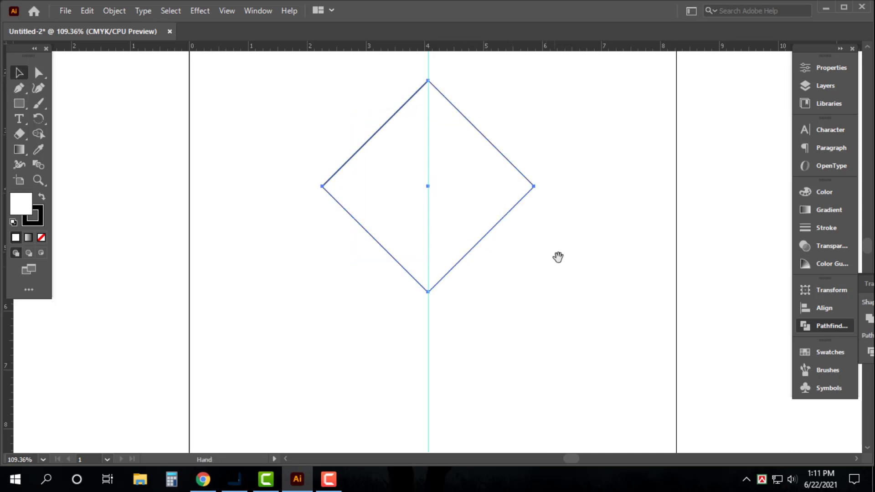
drag(556, 256, 530, 295)
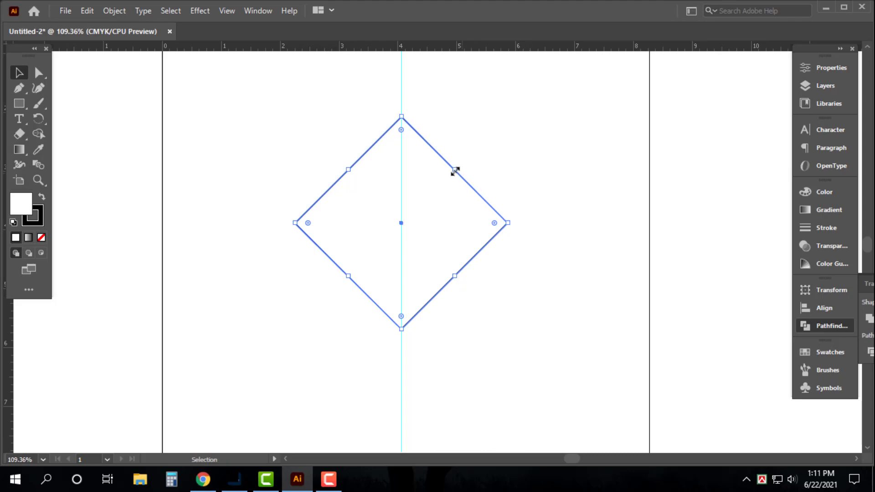
Step: Offset the diamond's path outward by 0.1389 in with Miter joins to form a second outline
click(483, 155)
click(430, 185)
key(alt+o)
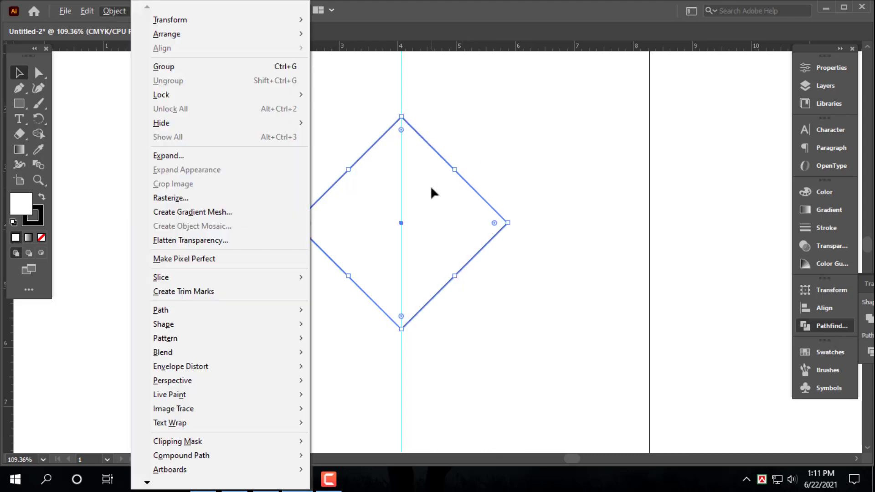
key(p)
mouse_move(298, 310)
click(340, 356)
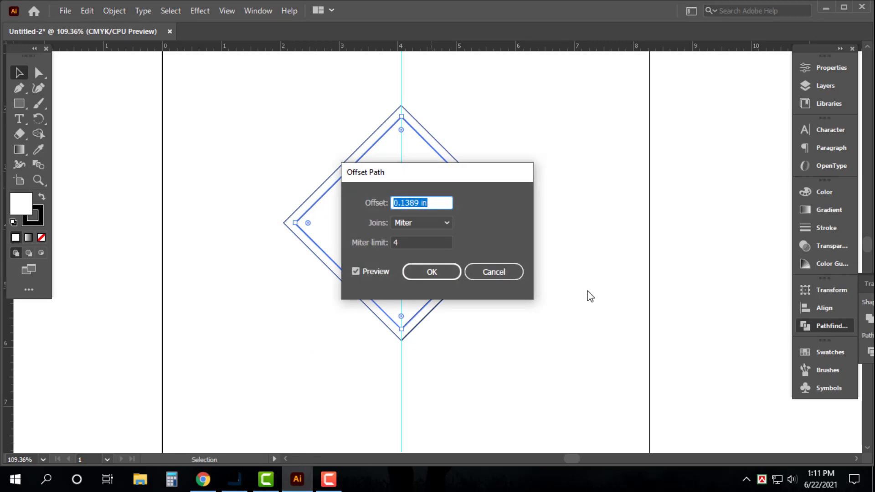
key(Return)
click(517, 143)
click(457, 263)
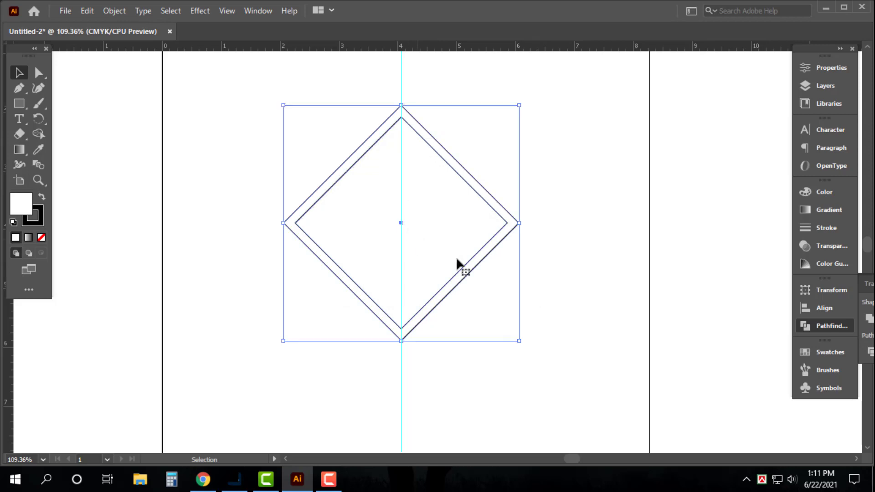
Step: Draw a narrow vertical rectangle along the centre guide, extending past the top and bottom tips of both diamonds
scroll(569, 269, up, 1)
click(521, 257)
key(m)
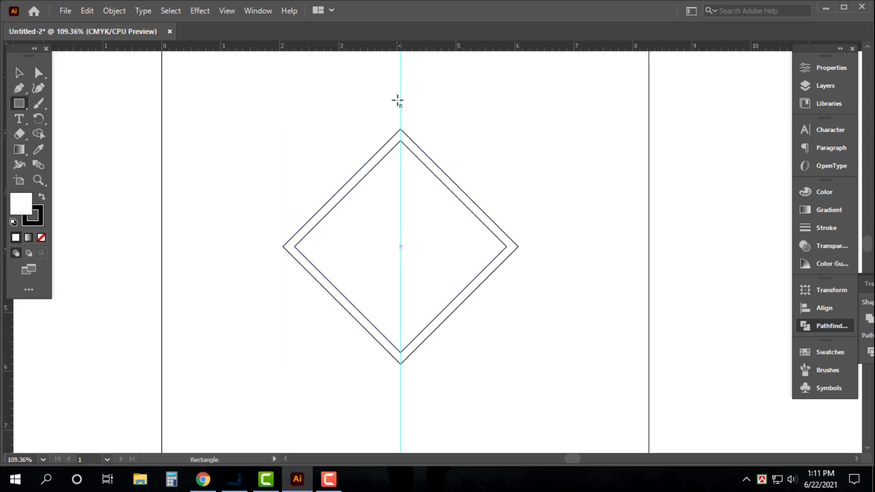
drag(394, 76, 405, 417)
key(v)
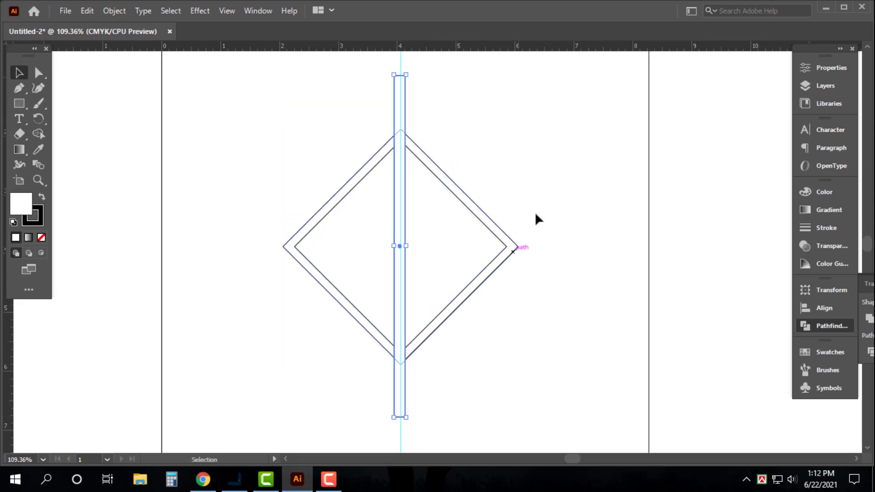
Step: Centre-align the vertical bar and both diamonds horizontally
drag(557, 154, 322, 312)
click(824, 307)
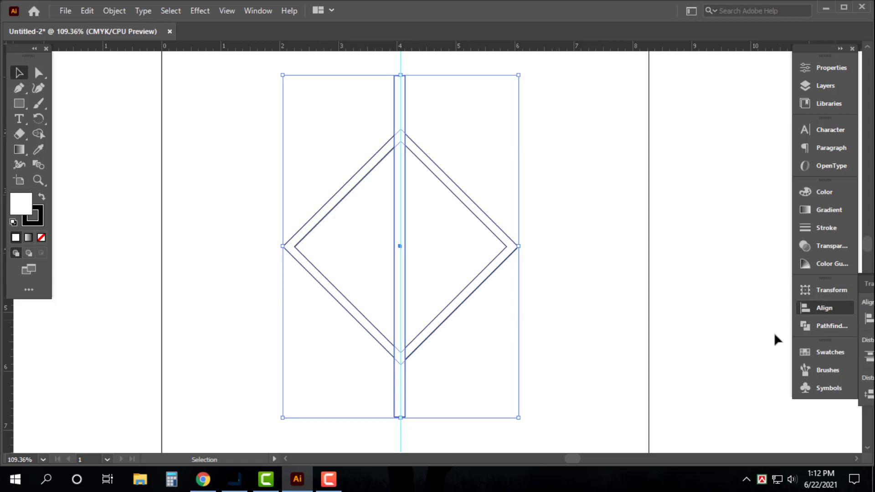
click(677, 319)
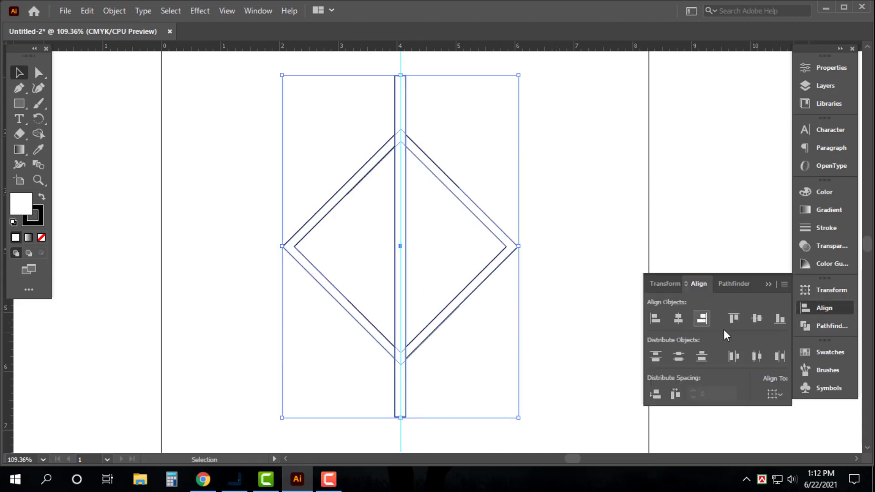
Step: Remove the fill from the bar and both diamonds, leaving only their outlines
click(425, 91)
click(401, 96)
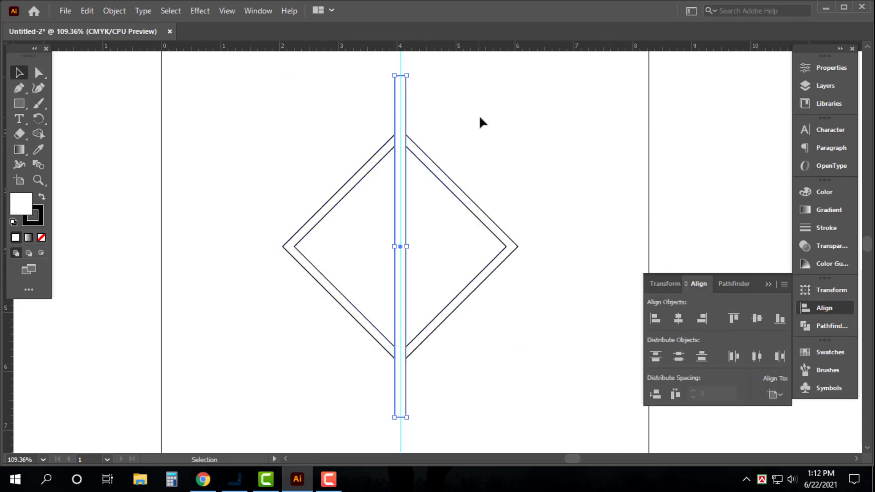
drag(490, 121, 340, 262)
click(41, 237)
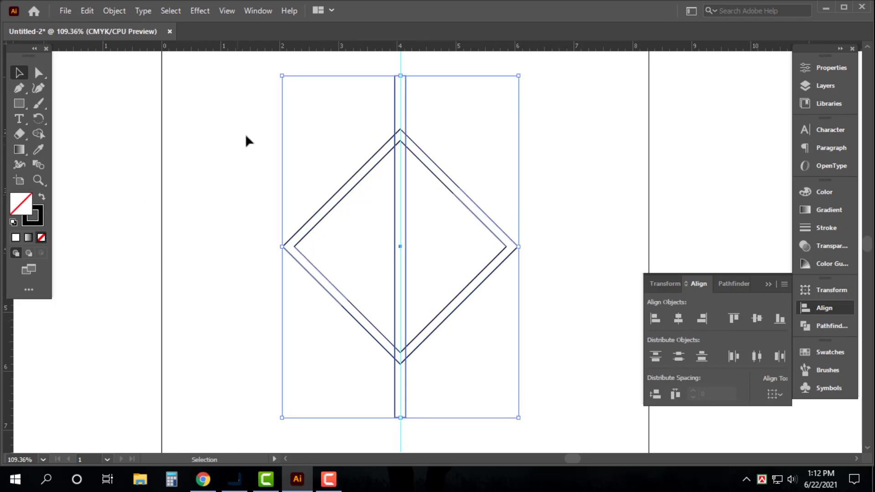
click(245, 133)
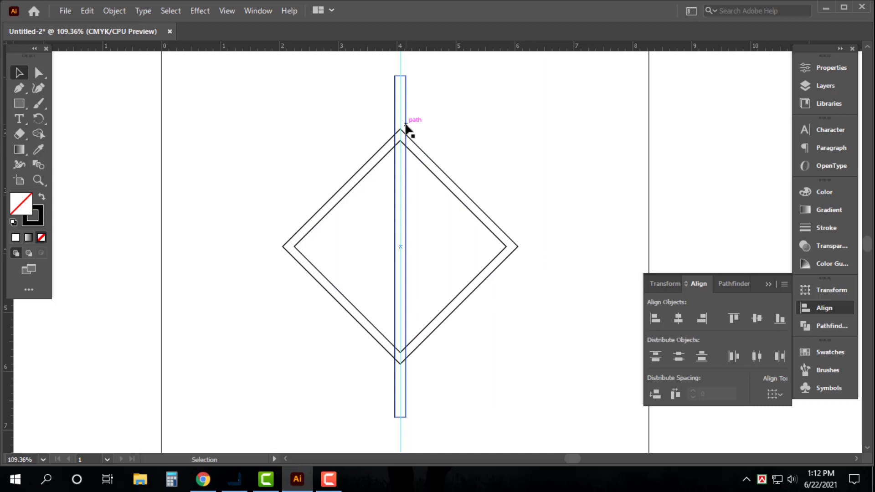
Step: Duplicate the vertical bar twice at equal spacing and shift the three bars so they are centred on the guide
drag(405, 124, 388, 125)
key(ctrl+d)
drag(465, 93, 307, 99)
key(shift+Right)
key(shift+Right)
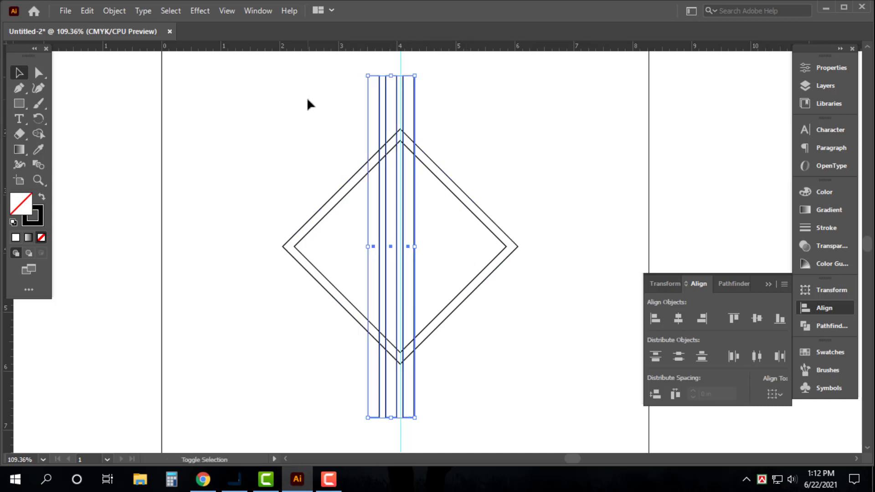
key(Right)
key(a)
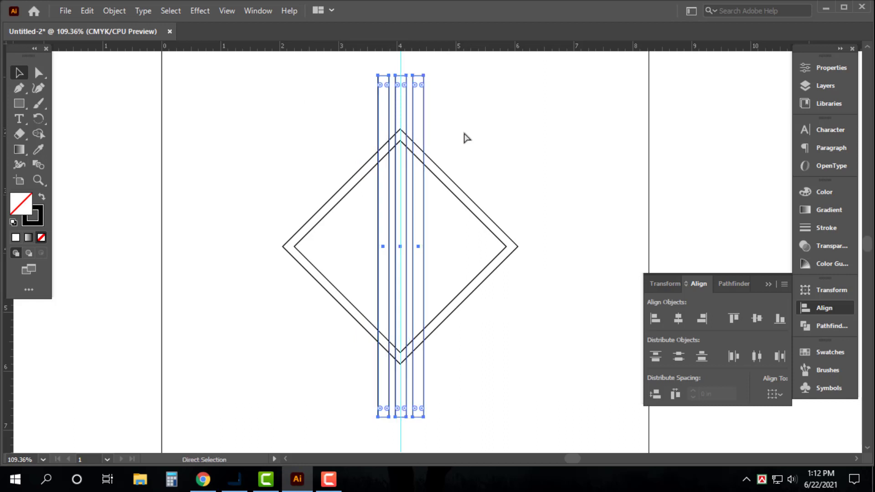
key(ctrl+a)
key(v)
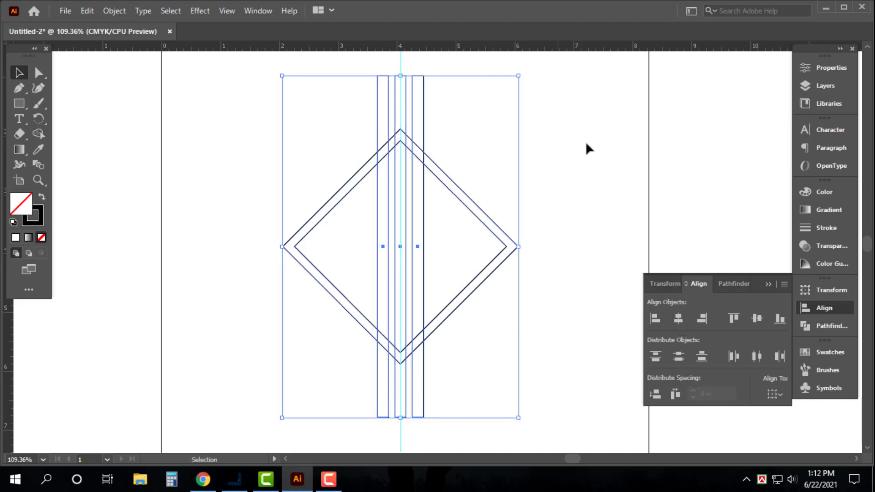
click(554, 164)
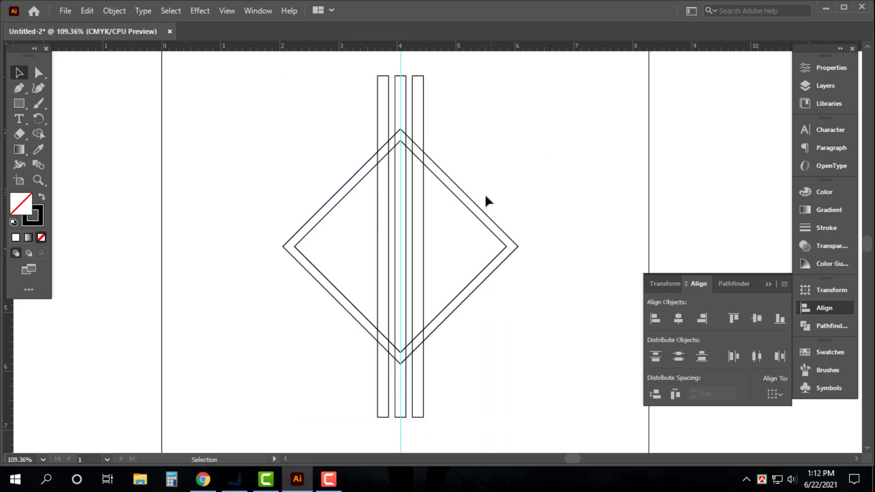
Step: Add an enlarged concentric copy of the outer diamond, with its tips just inside the ends of the bars
click(476, 205)
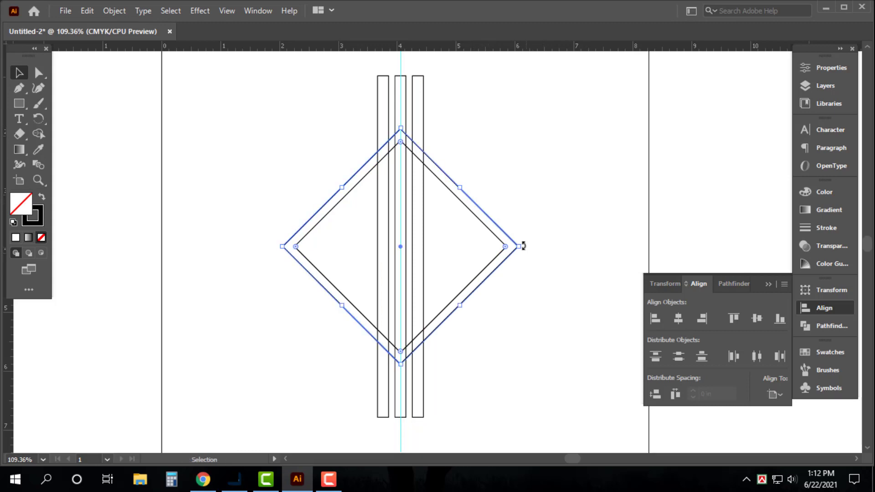
drag(523, 246, 571, 241)
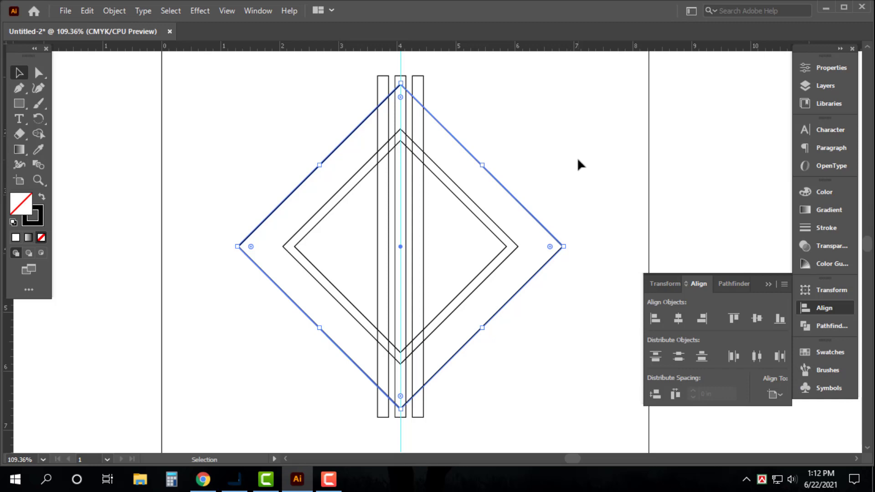
click(565, 158)
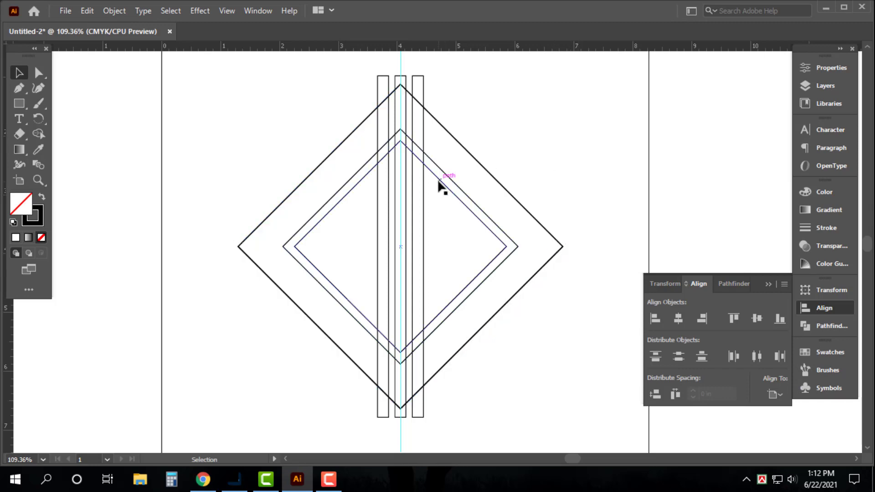
Step: Place one bar copy flush against the outer edge of the left bar and another against the outer edge of the right bar
drag(335, 87, 579, 263)
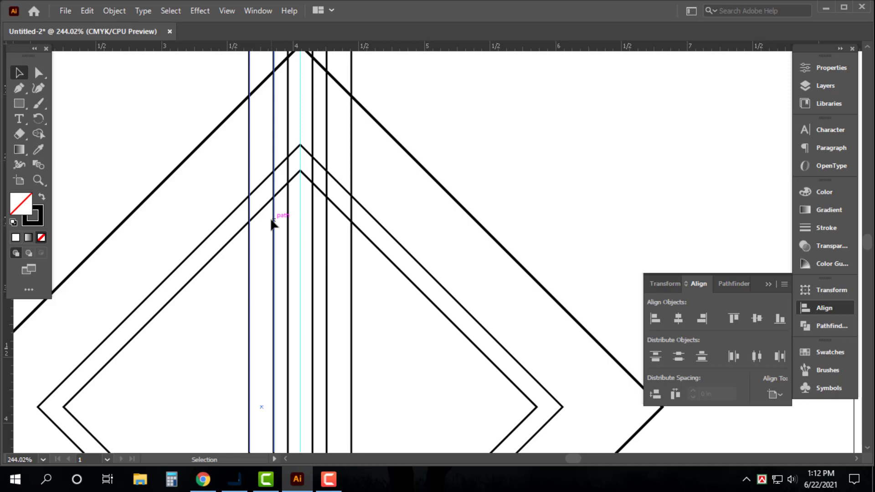
key(ctrl+minus)
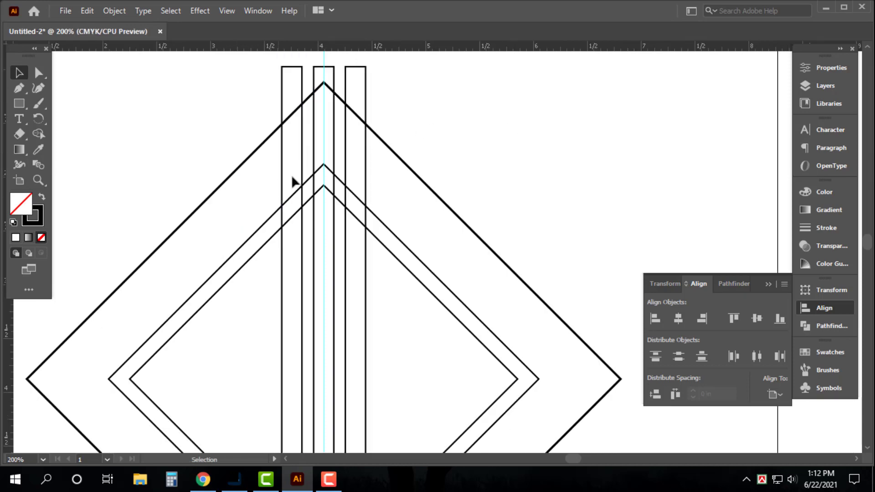
drag(282, 176, 258, 171)
key(ctrl+z)
right_click(481, 109)
click(533, 220)
click(394, 162)
drag(281, 208, 262, 198)
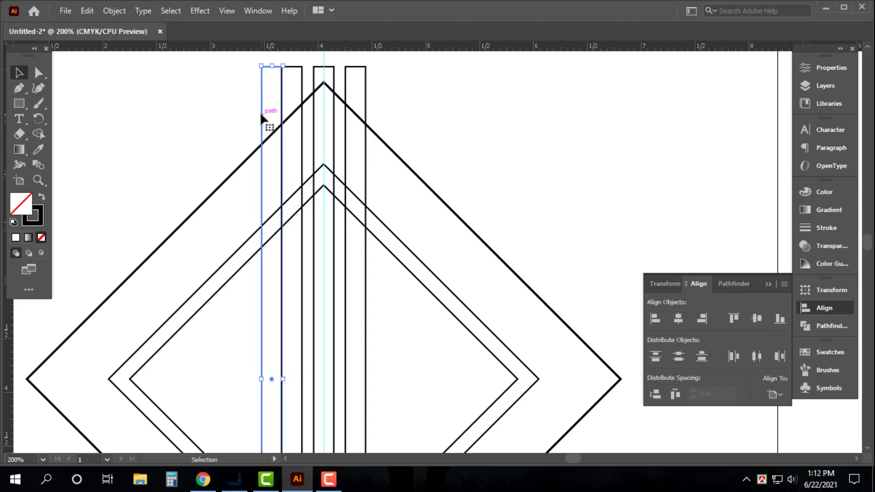
drag(261, 116, 365, 118)
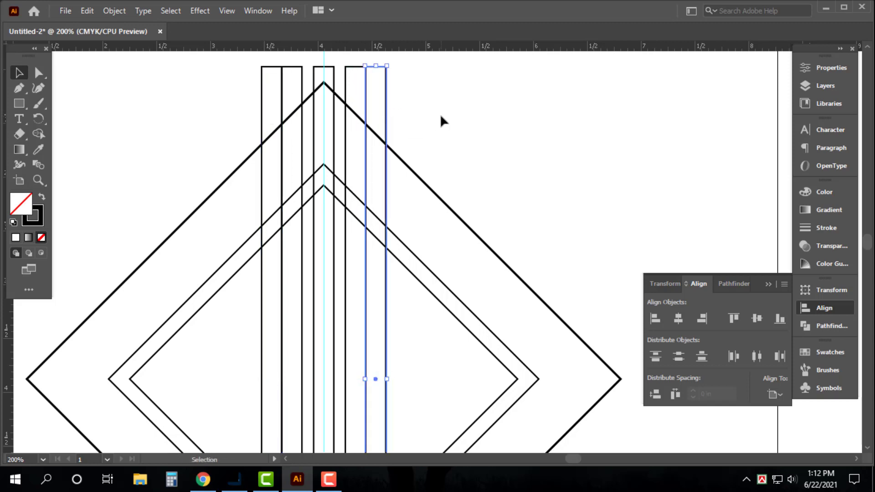
click(440, 121)
Step: Divide all the bars and diamonds with Pathfinder and ungroup the resulting pieces
key(ctrl+minus)
key(ctrl+minus)
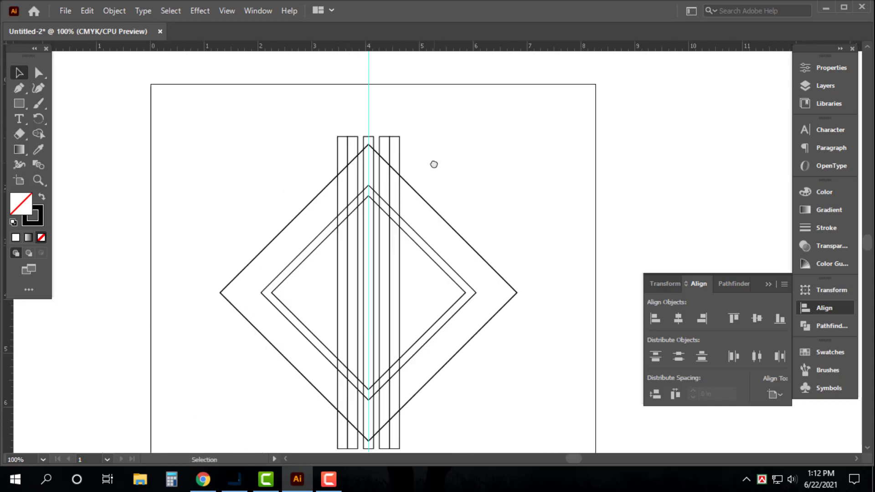
drag(434, 164, 408, 150)
key(ctrl+a)
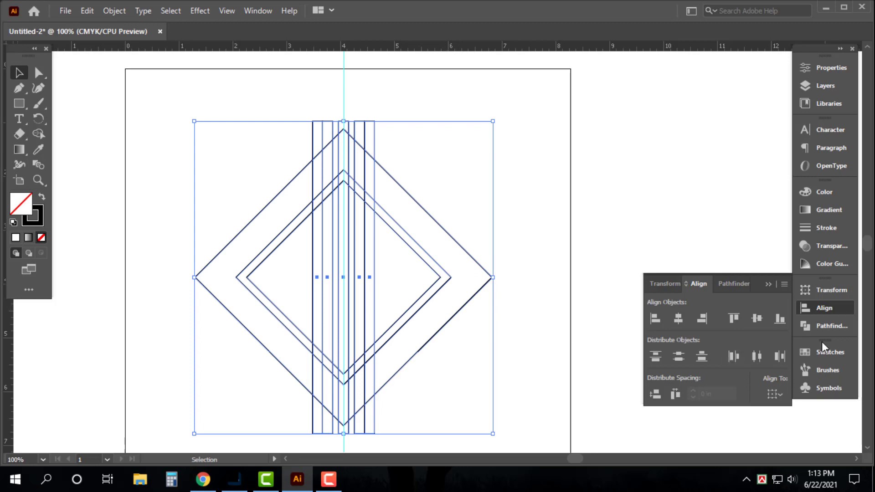
click(808, 326)
right_click(509, 175)
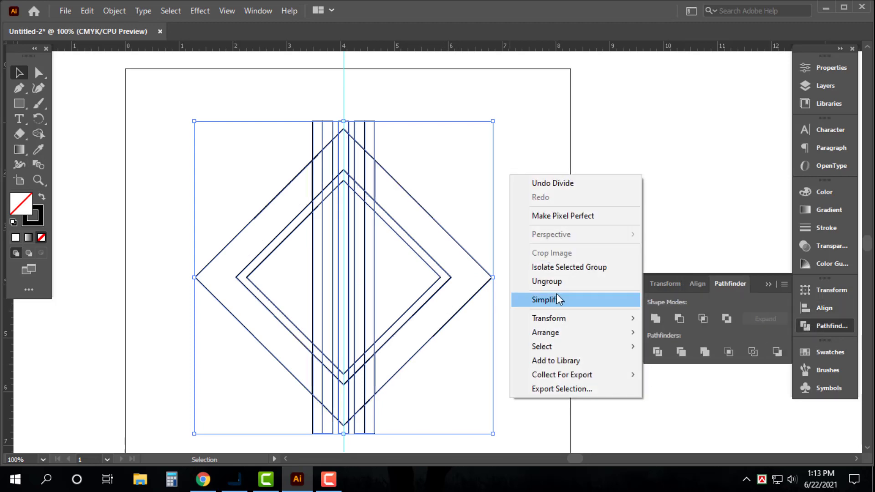
click(552, 281)
Step: Delete the lower bar ends that stick out below the large diamond
drag(529, 311, 532, 260)
drag(408, 418, 299, 382)
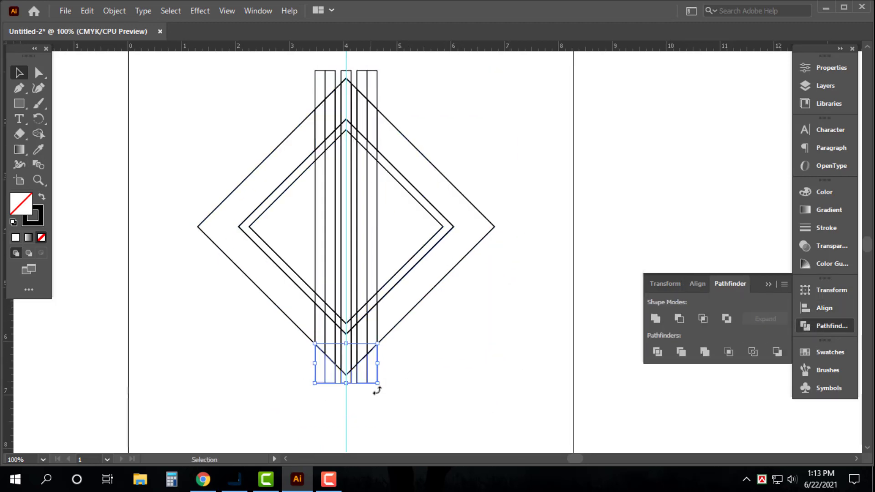
key(Delete)
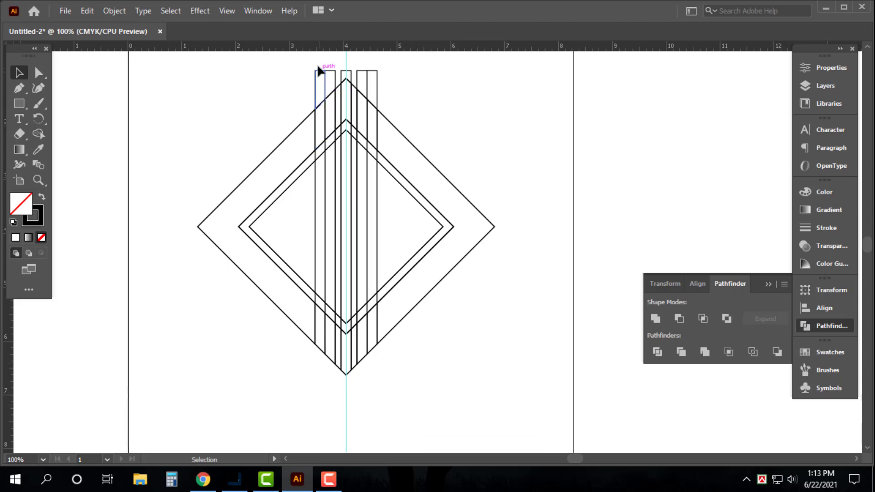
Step: Delete the pieces of both outermost bars from their top ends down to the small diamond's lower edge, opening gaps in the outlines
drag(317, 63, 320, 187)
key(Delete)
click(315, 218)
key(Delete)
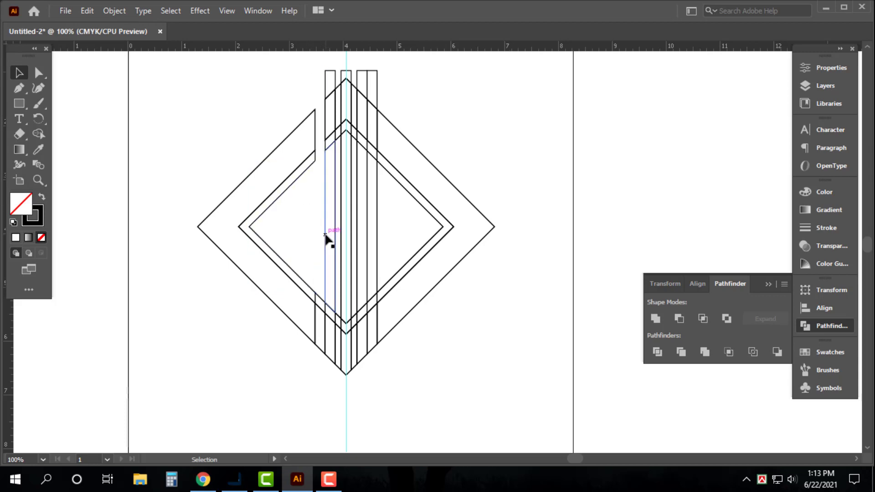
drag(372, 70, 374, 208)
key(Delete)
key(Delete)
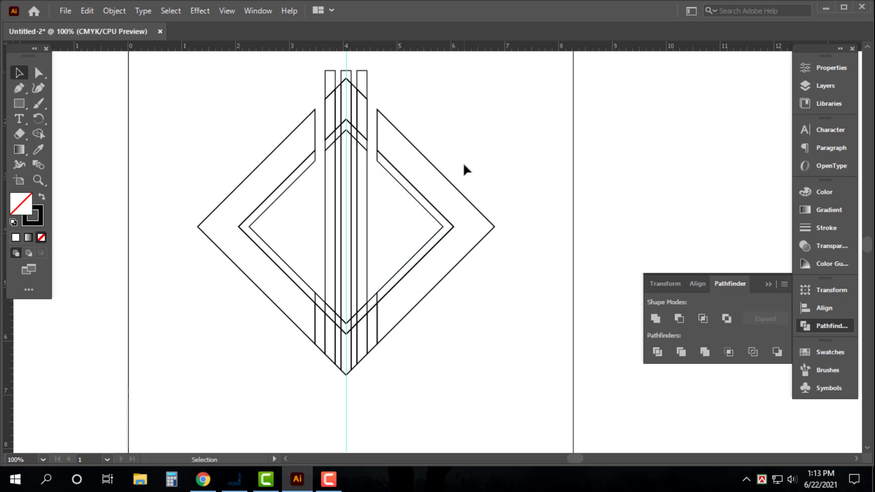
Step: Delete the large diamond's right, left and bottom pieces outside the small double-outlined diamond
drag(518, 200, 474, 248)
key(Delete)
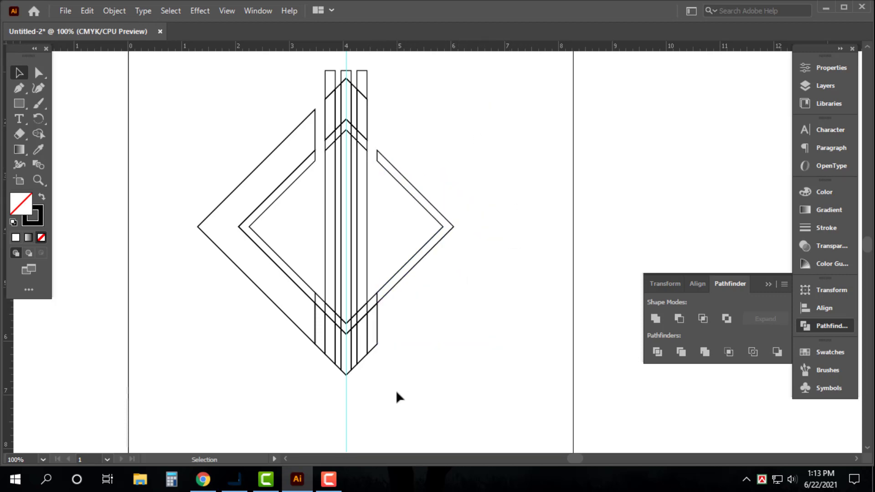
drag(405, 398, 238, 343)
key(Delete)
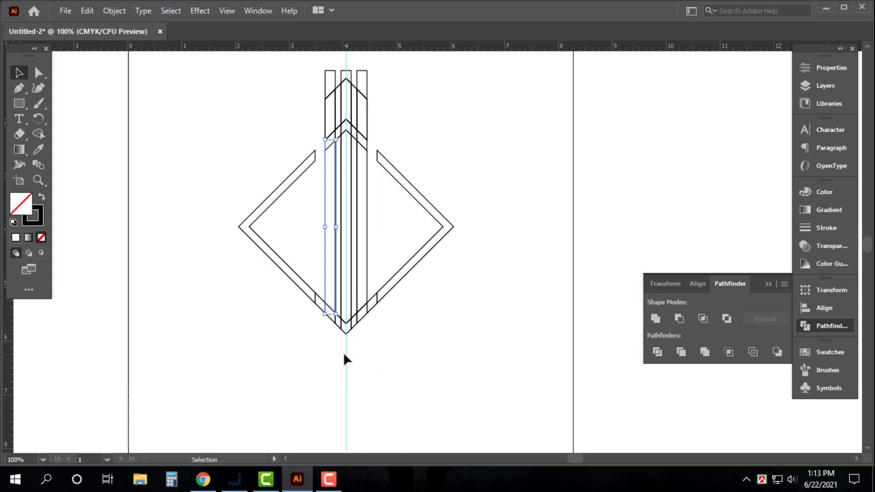
Step: Delete the two narrow gap pieces between the centre bar and its neighbouring bars at the diamond's lower tip
drag(263, 234, 490, 388)
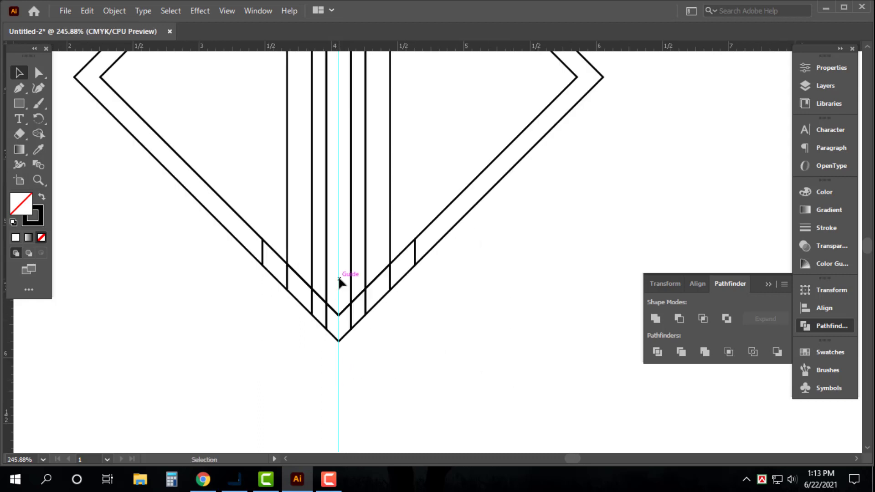
click(316, 329)
key(Delete)
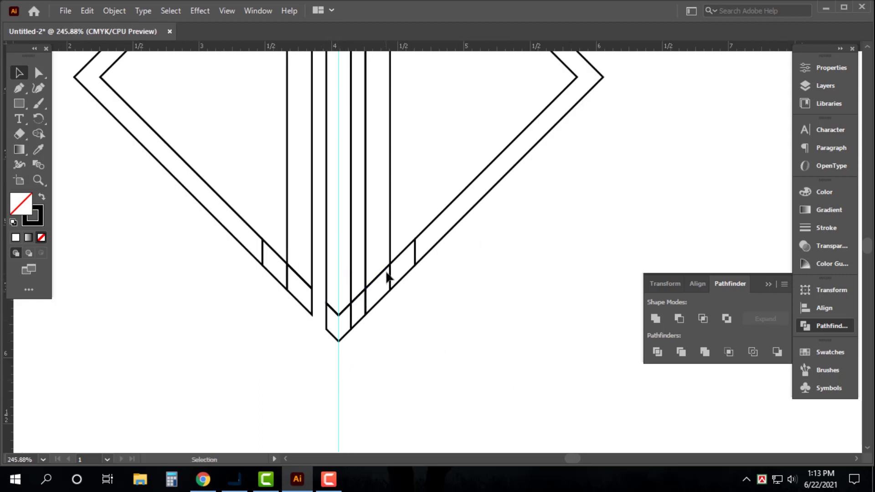
click(364, 325)
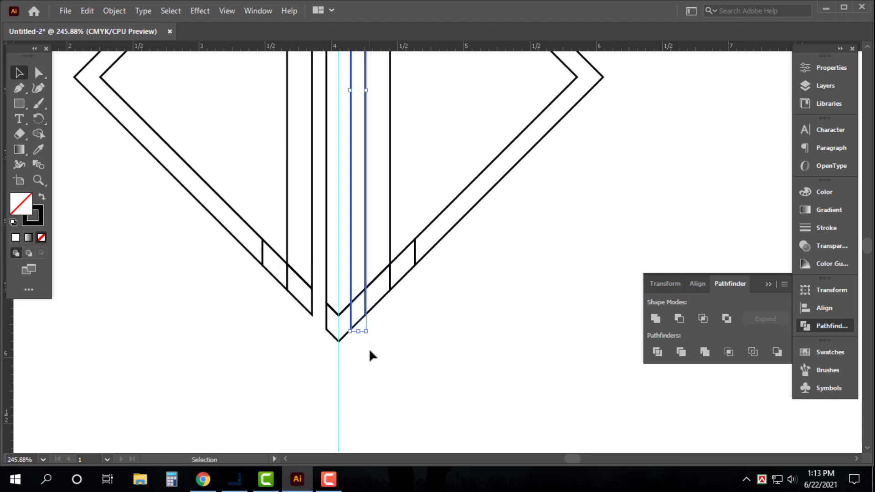
key(Delete)
Step: Delete the bar tops that stick out above the large diamond's upper edges
key(ctrl+minus)
key(ctrl+minus)
key(space)
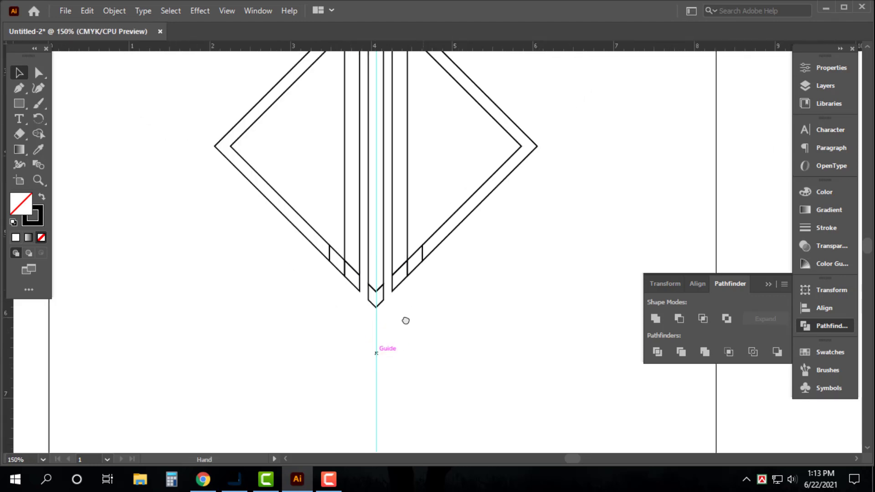
drag(423, 292, 392, 372)
drag(404, 184, 390, 235)
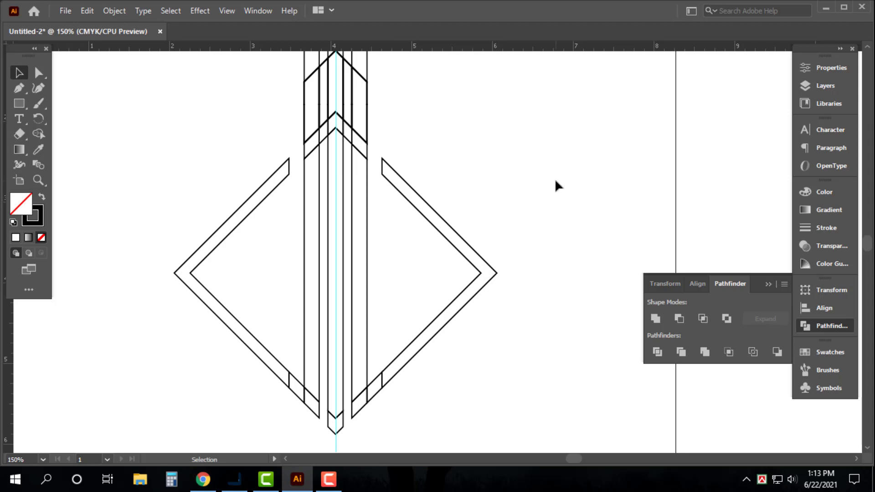
key(ctrl+minus)
drag(321, 89, 419, 112)
key(Delete)
Step: Delete the narrow pieces filling the gaps on both sides of the centre bar in its upper section
key(ctrl+space)
drag(289, 86, 530, 369)
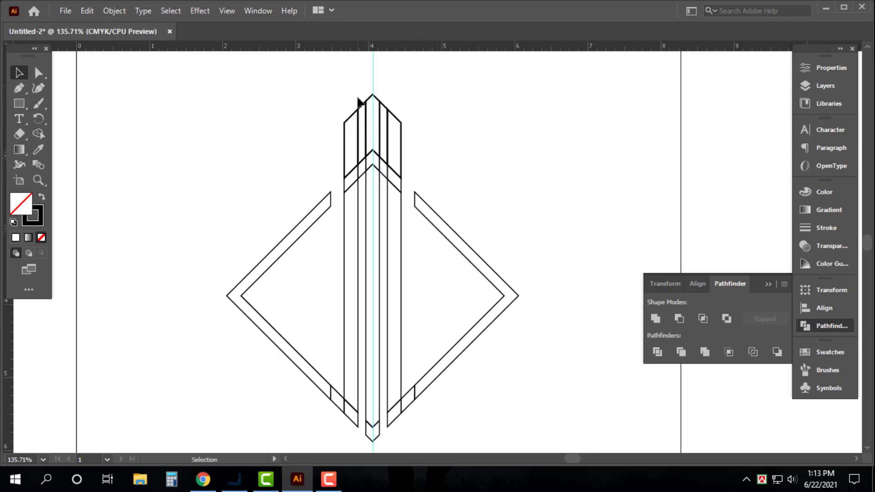
drag(358, 97, 364, 190)
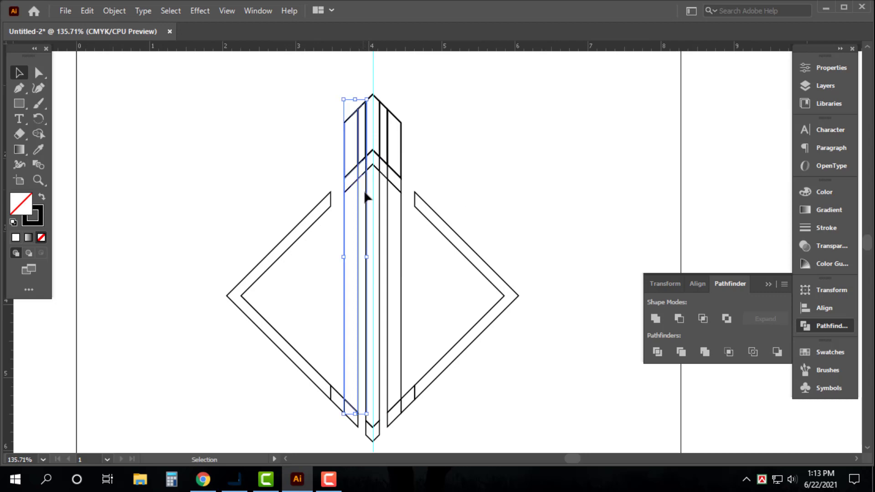
click(474, 138)
key(ctrl+space)
drag(322, 78, 463, 259)
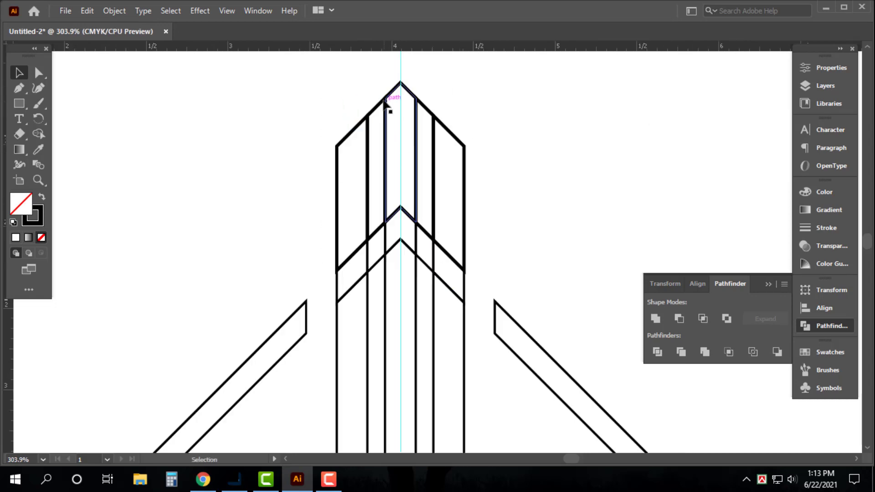
drag(373, 94, 378, 278)
key(Delete)
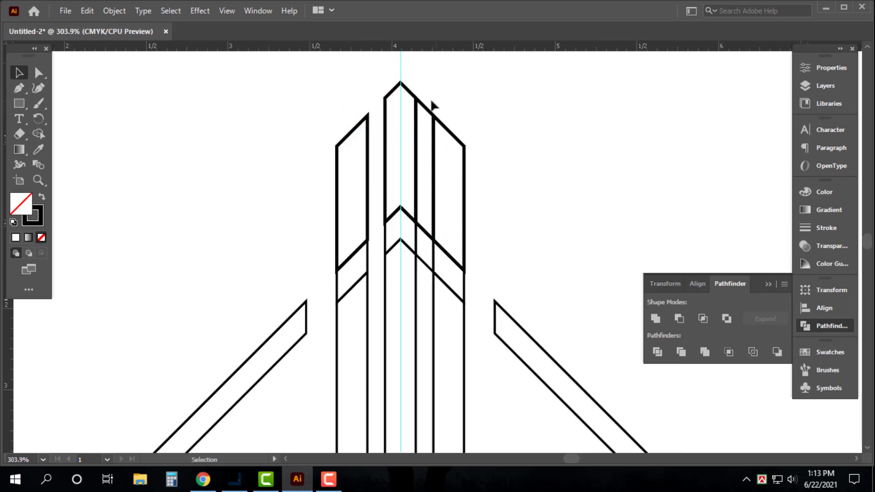
drag(432, 102, 424, 279)
key(Delete)
Step: Unite all remaining pieces of the logo with Pathfinder so the inner dividing lines disappear
key(ctrl+minus)
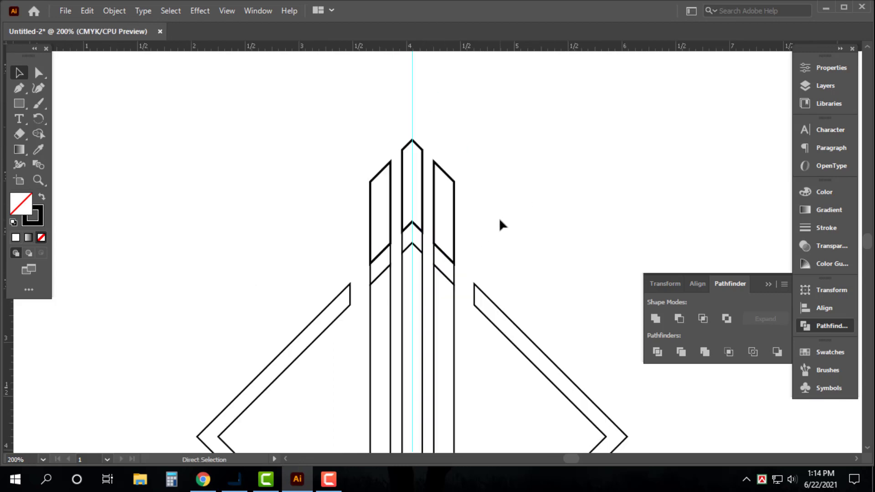
key(ctrl+minus)
key(ctrl+minus)
drag(207, 140, 518, 355)
key(ctrl+minus)
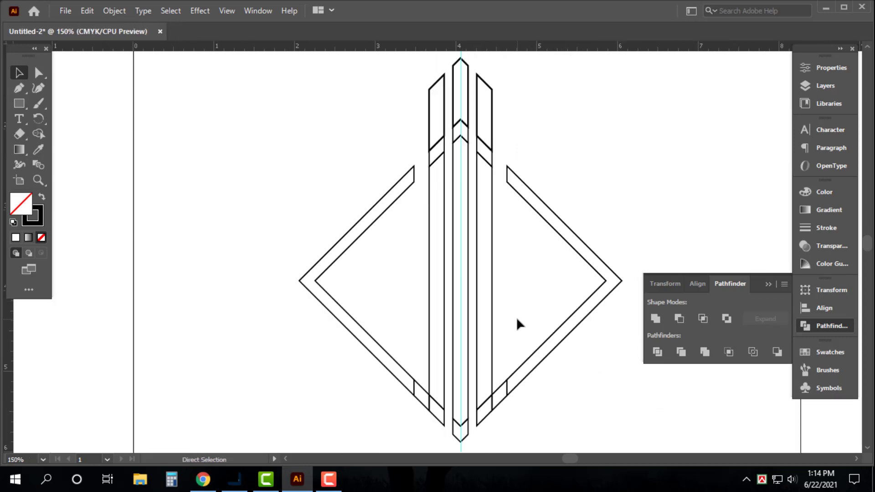
key(ctrl+a)
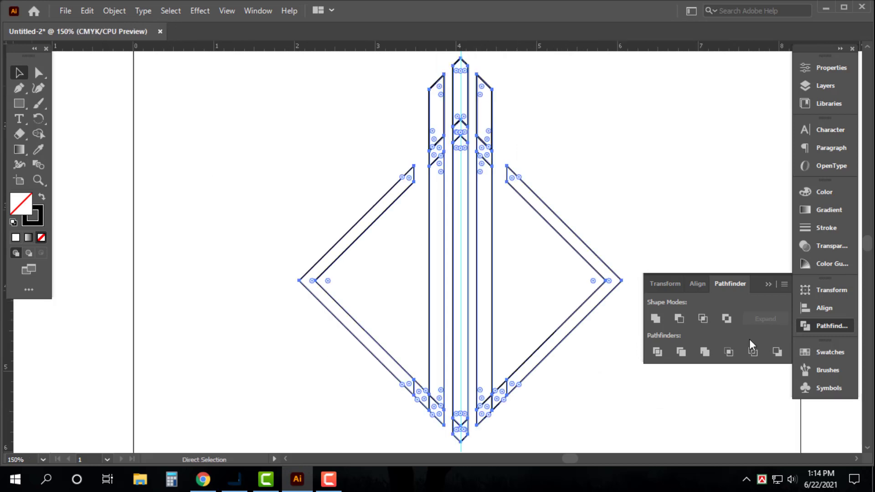
click(657, 319)
click(636, 196)
Step: Draw a narrow rectangle exactly filling the width of the upper gap between the left bar and the centre bar
scroll(611, 197, right, 2)
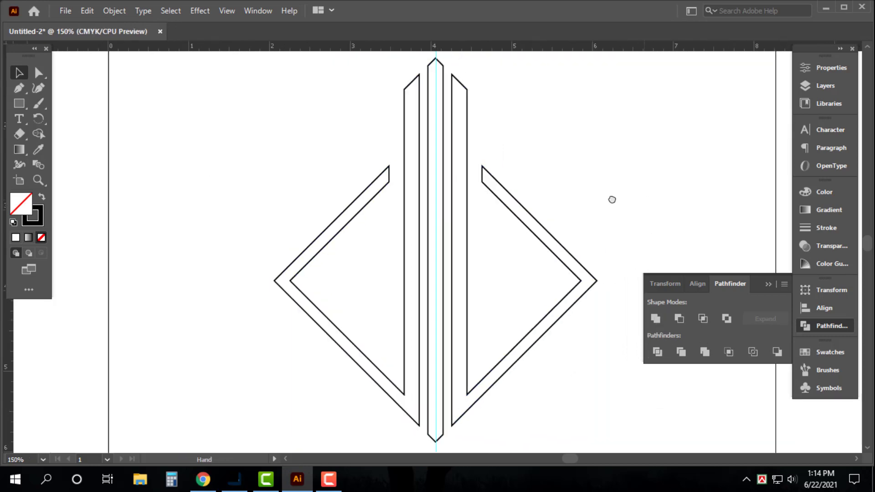
click(19, 103)
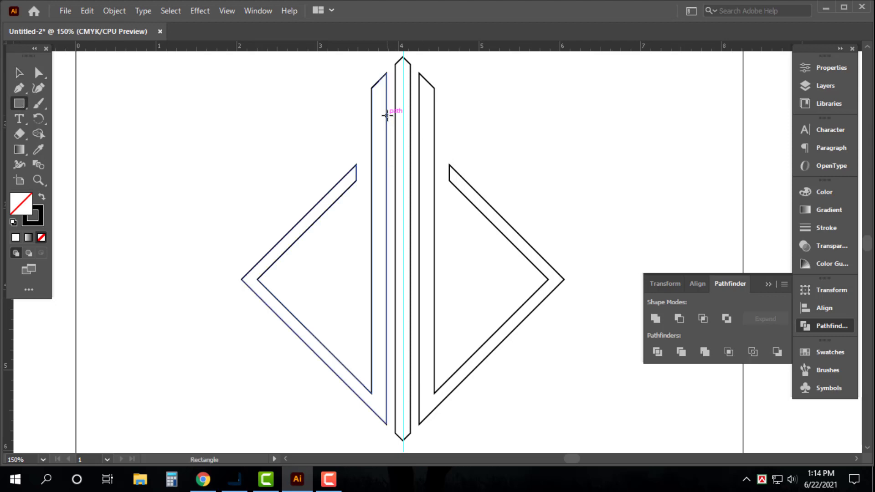
drag(387, 115, 395, 227)
key(v)
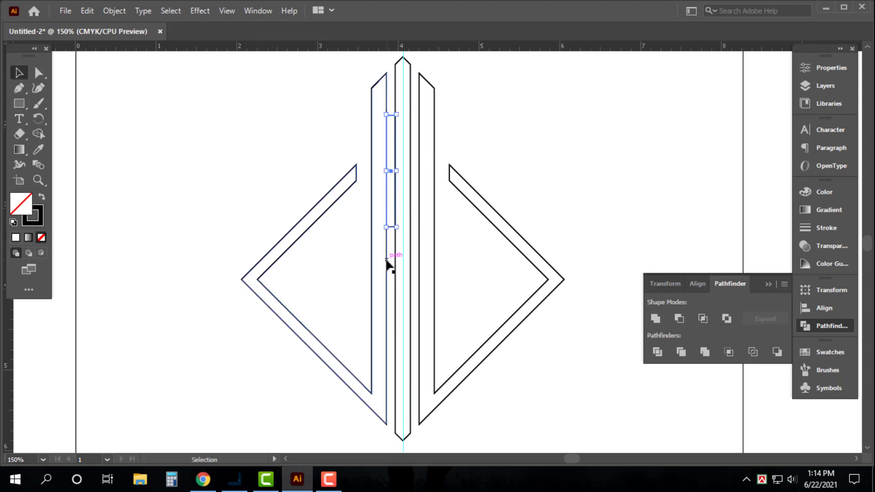
Step: Lengthen the narrow rectangle equally at both ends until it reaches just above the left bar's tip
key(ctrl+space)
drag(361, 85, 501, 261)
scroll(378, 168, up, 2)
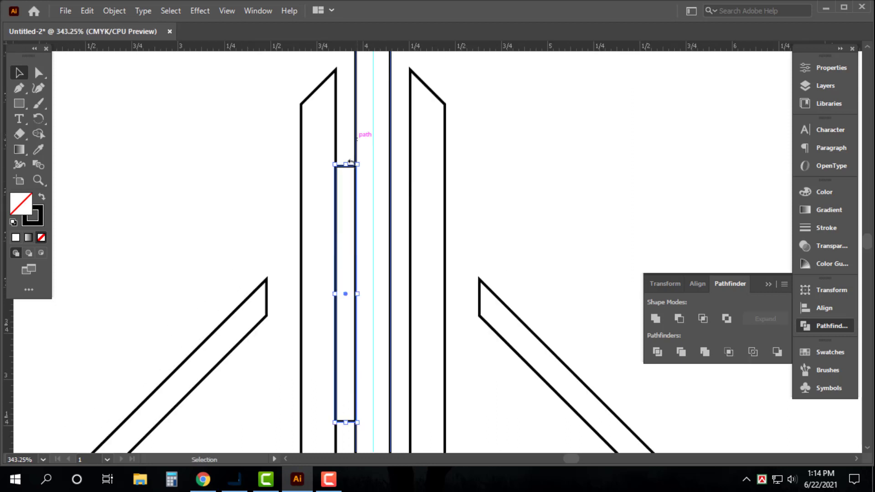
drag(357, 165, 363, 76)
key(ctrl+minus)
key(ctrl+minus)
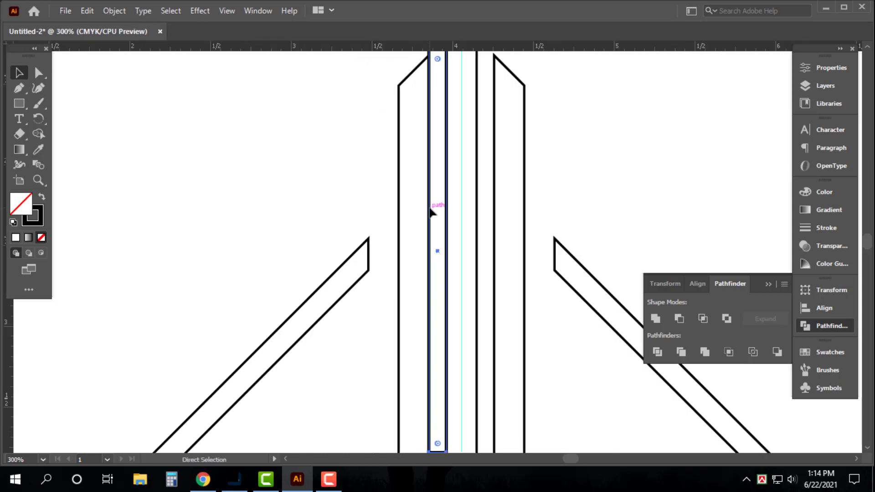
Step: Rotate the narrow rectangle 30°, and turn it further freehand so it slopes diagonally up to the right
key(space)
drag(437, 196, 294, 156)
key(space)
drag(92, 169, 136, 181)
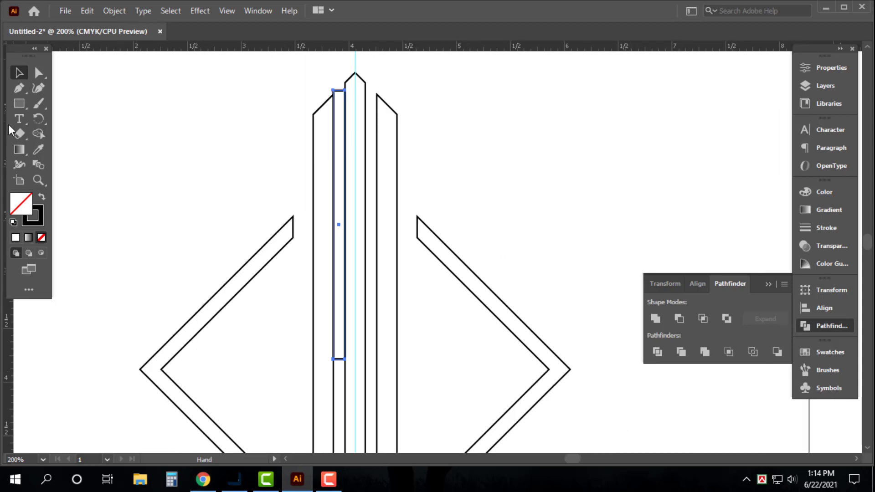
key(r)
key(Return)
text(30)
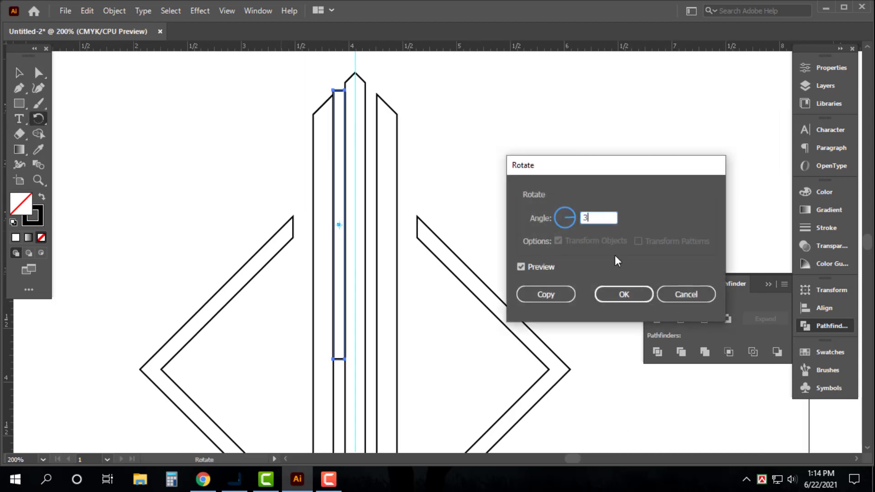
key(Return)
key(v)
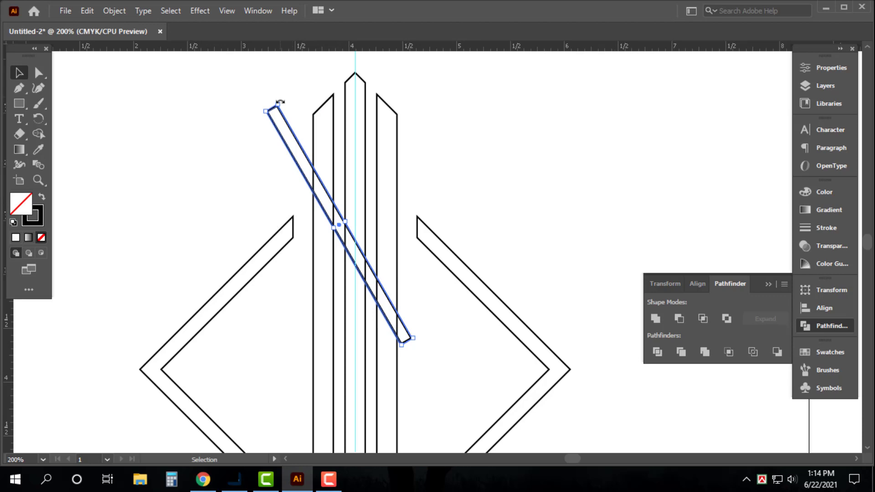
drag(280, 102, 495, 90)
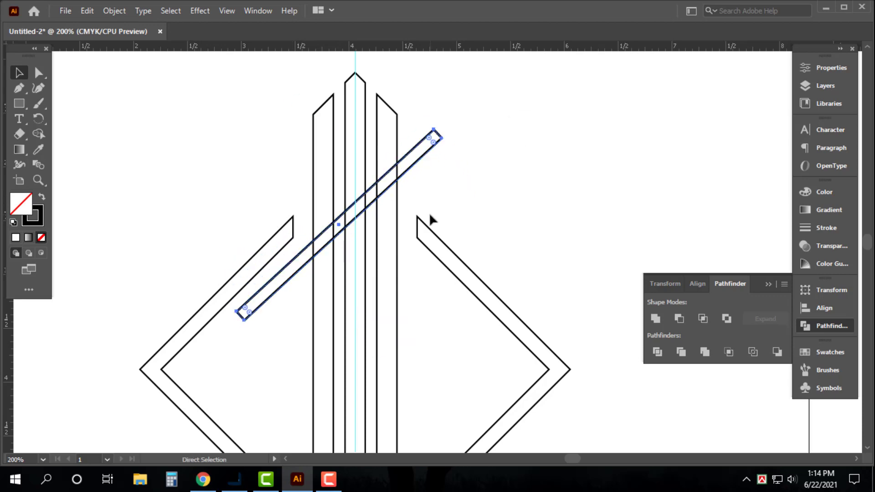
Step: Move the slanted strip onto the vertical guide so it crosses all three bars near the diamond's upper openings
key(ctrl+minus)
drag(460, 266, 401, 228)
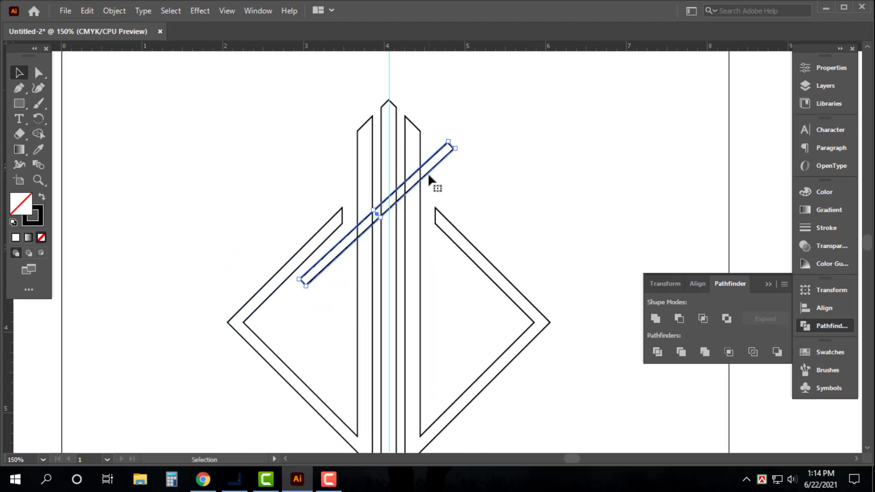
drag(429, 176, 440, 234)
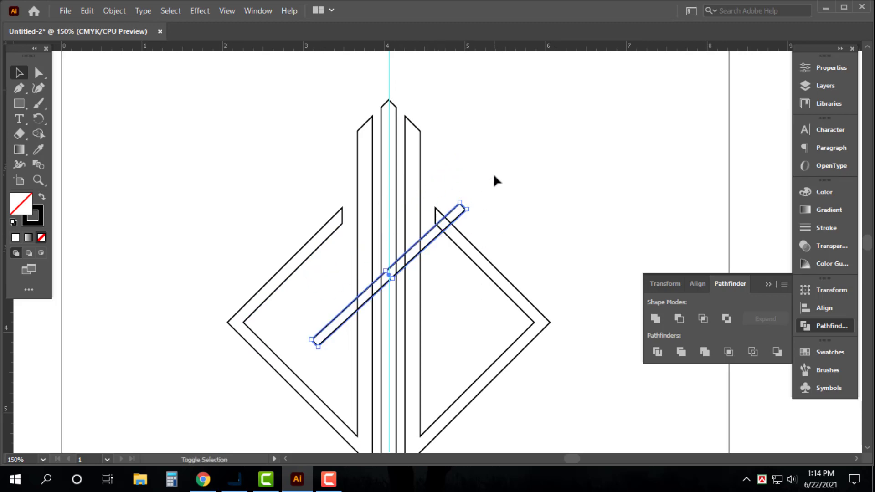
key(shift+Up)
key(shift+Up)
key(shift+Up)
key(shift+Up)
key(shift+Up)
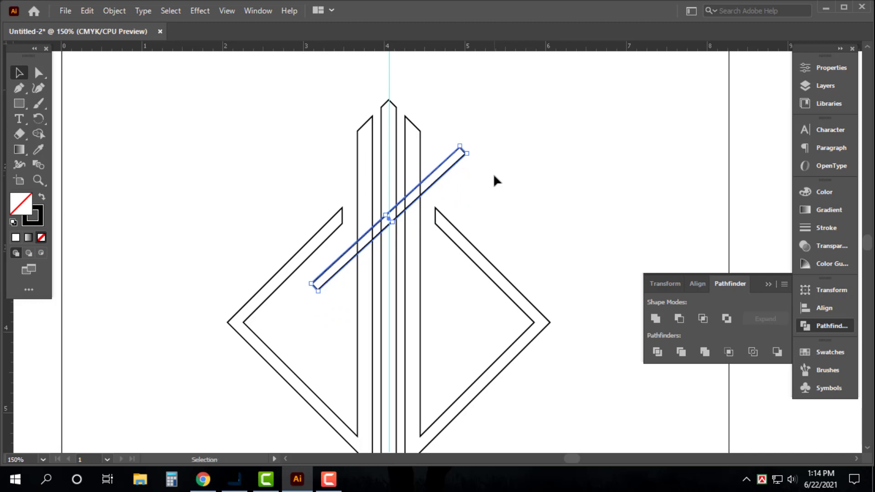
key(Right)
key(Right)
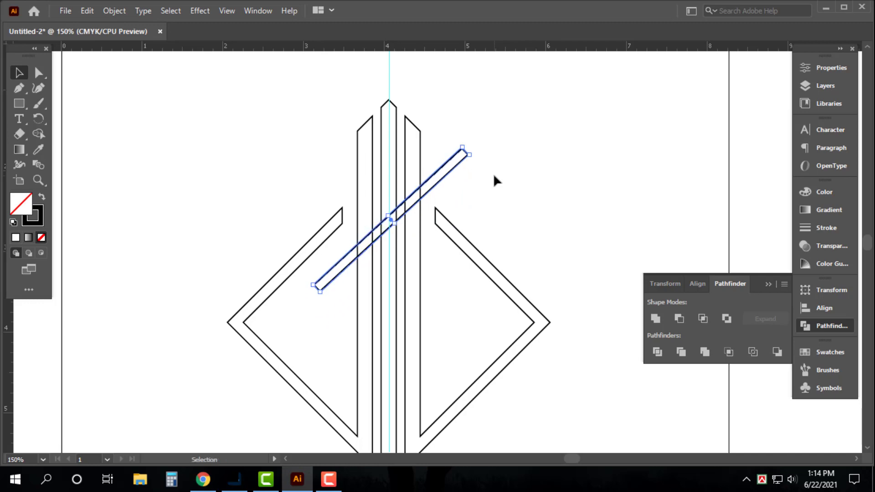
key(Up)
key(Up)
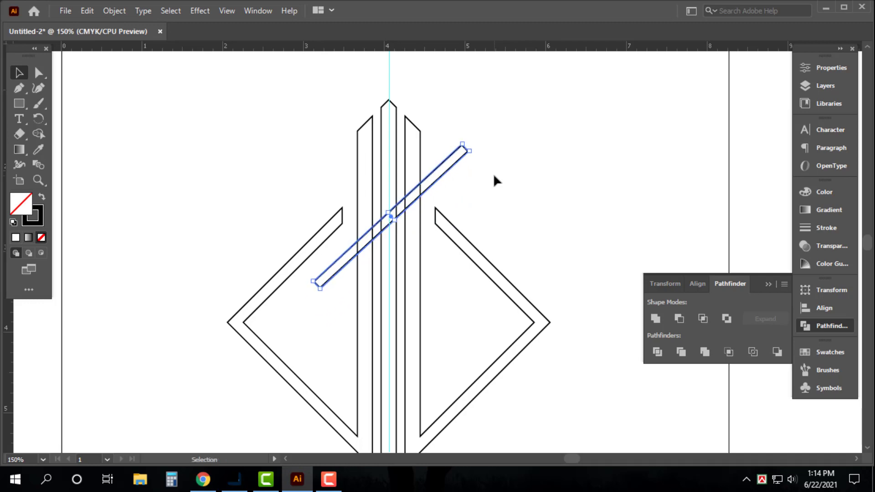
Step: Divide the logo and the slanted strip with Pathfinder and ungroup the resulting pieces
drag(328, 80, 538, 192)
click(656, 352)
right_click(656, 355)
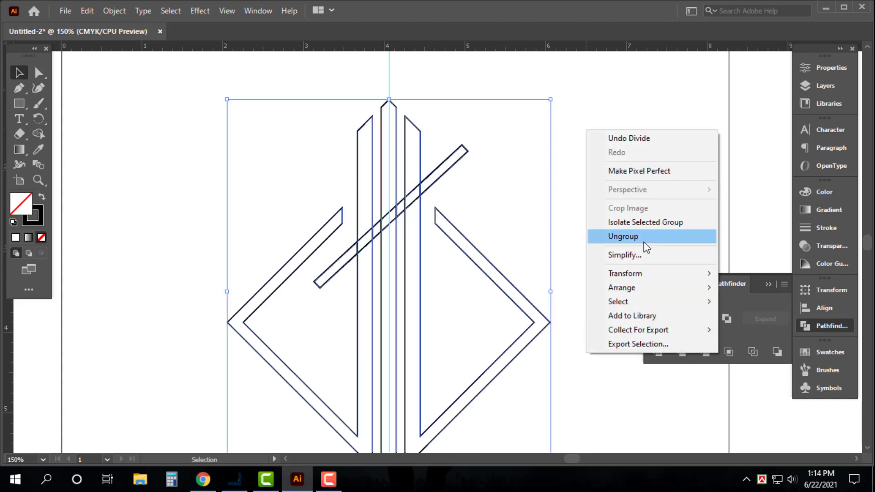
click(622, 237)
Step: Delete both ends of the slanted strip that stick out beyond the outer bars
click(485, 136)
drag(456, 175, 455, 176)
key(Delete)
drag(329, 150, 578, 373)
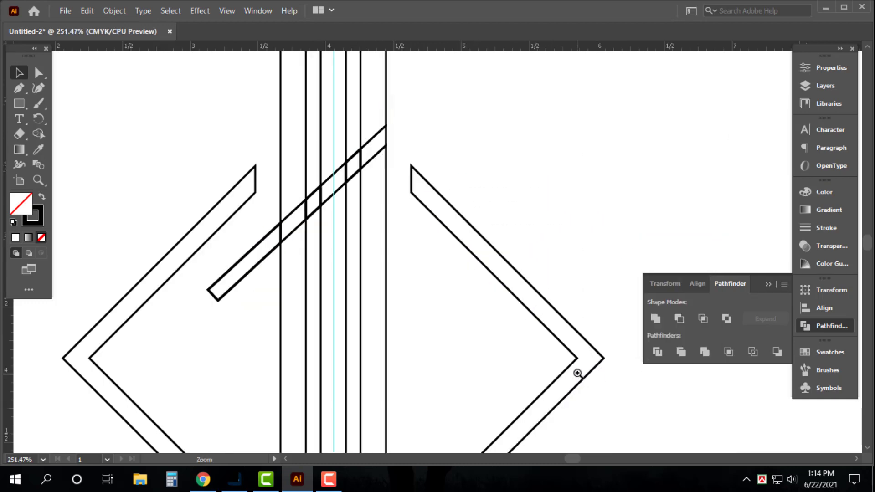
drag(212, 336, 244, 269)
key(Delete)
Step: Delete the slanted strip's remaining pieces across the three bars and the gaps between them, leaving a diagonal cut
click(281, 236)
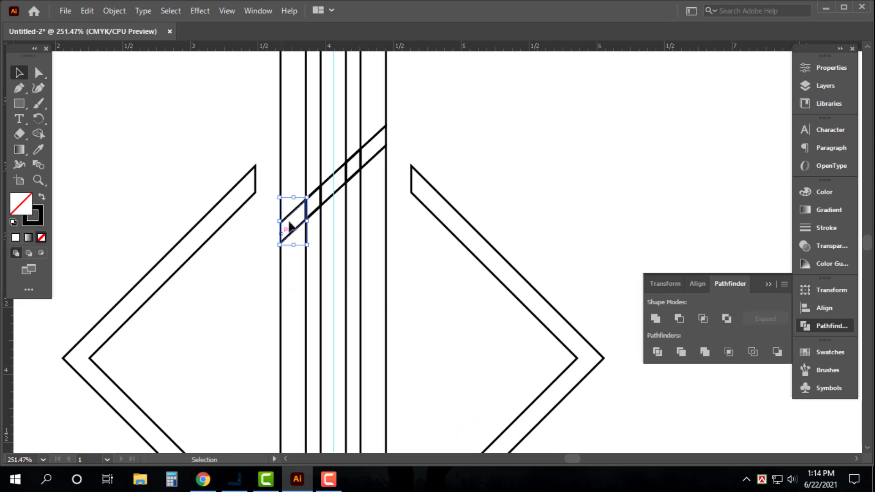
key(Delete)
click(306, 206)
key(Delete)
click(324, 196)
key(Delete)
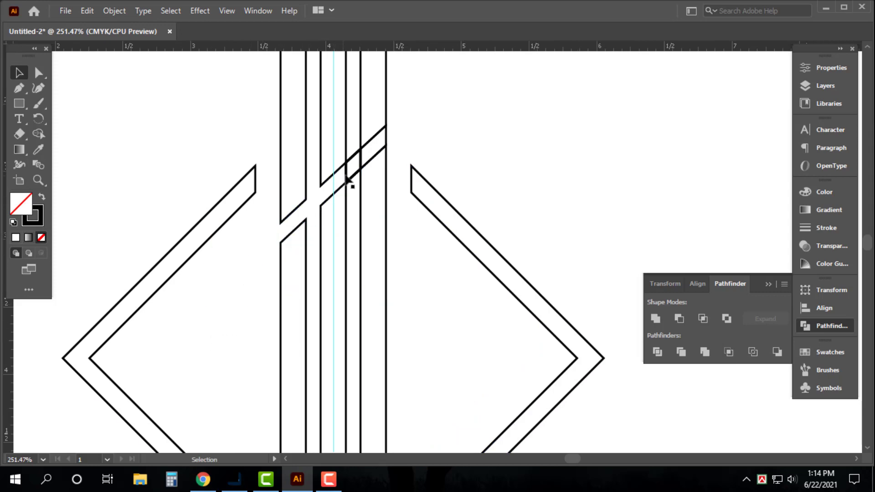
click(351, 176)
key(Delete)
click(362, 157)
key(Delete)
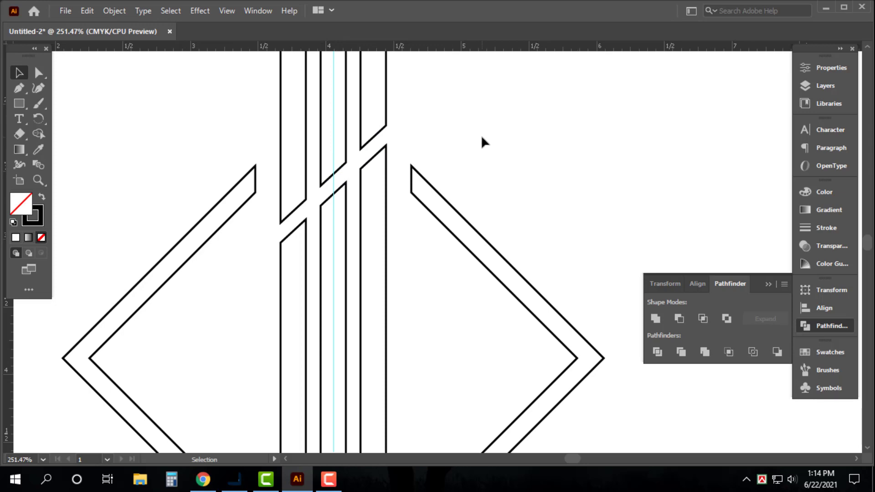
Step: Swap fill and stroke on the whole logo to give it a solid black fill without a stroke
key(ctrl+minus)
key(ctrl+minus)
key(ctrl+minus)
key(ctrl+a)
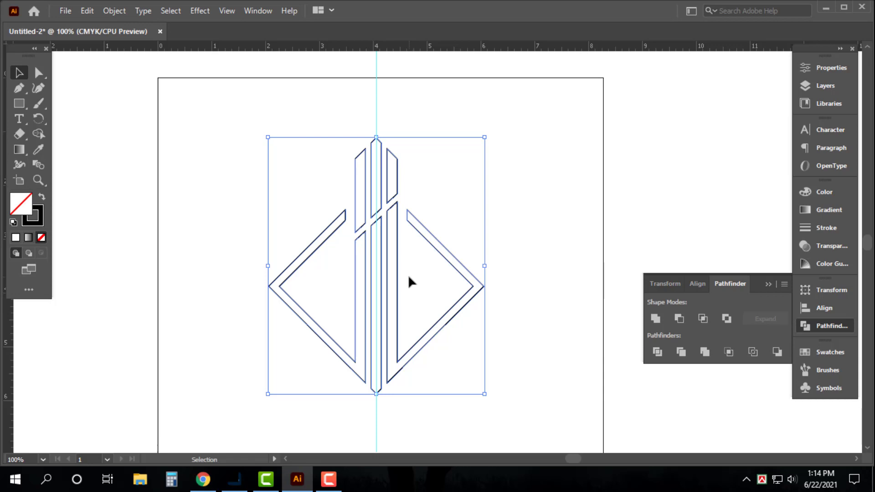
click(577, 195)
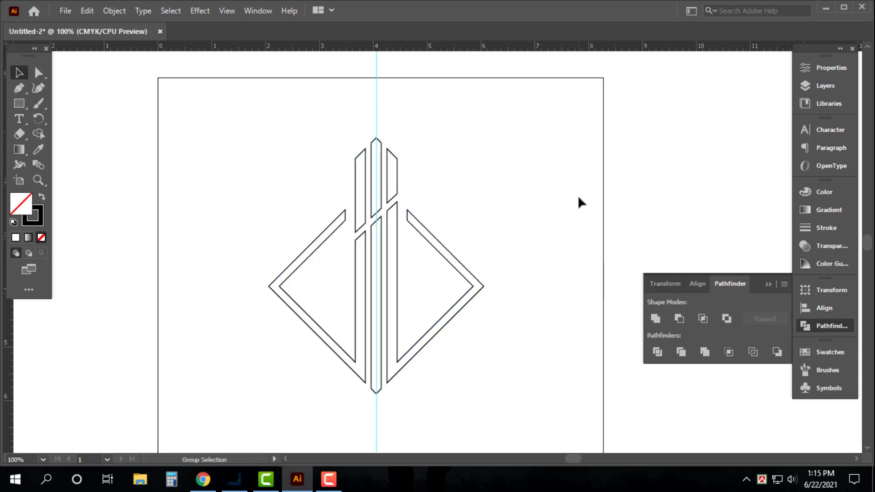
click(41, 199)
click(568, 162)
Step: Move the logo up in the artboard's upper half and scale it down slightly
key(ctrl+minus)
key(ctrl+minus)
drag(497, 242, 464, 190)
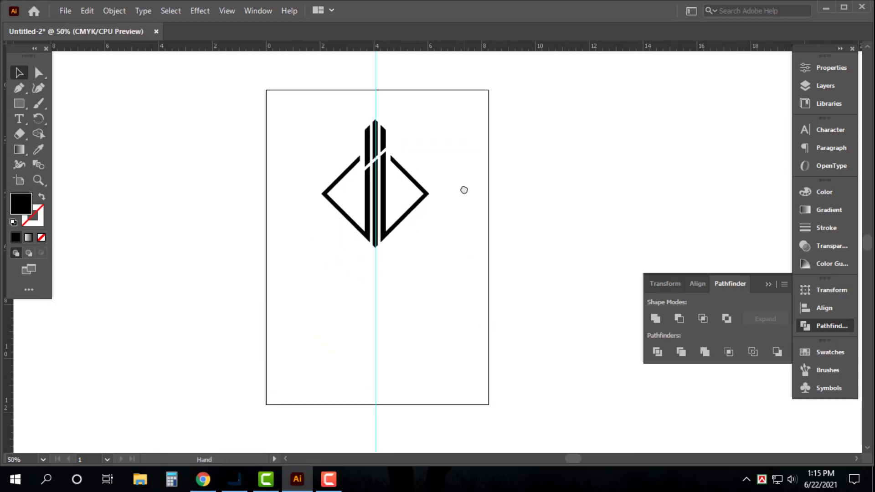
key(ctrl+a)
drag(381, 204, 382, 187)
drag(376, 229, 377, 224)
click(488, 191)
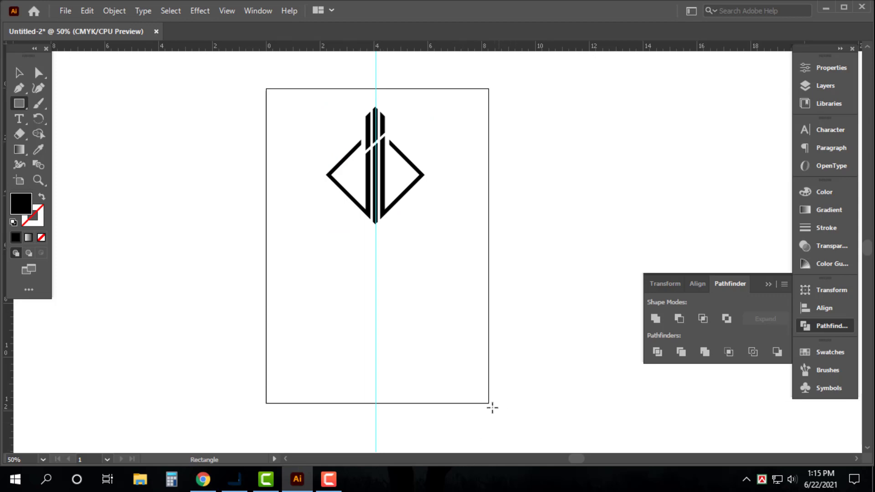
Step: Draw a black rectangle across the full width of the artboard's lower part
mouse_move(487, 403)
mouse_down()
mouse_move(328, 302)
mouse_move(279, 254)
mouse_move(266, 255)
mouse_up()
key(v)
Step: Scale the logo down slightly and place a copy of it directly below on the black rectangle
drag(241, 85, 470, 225)
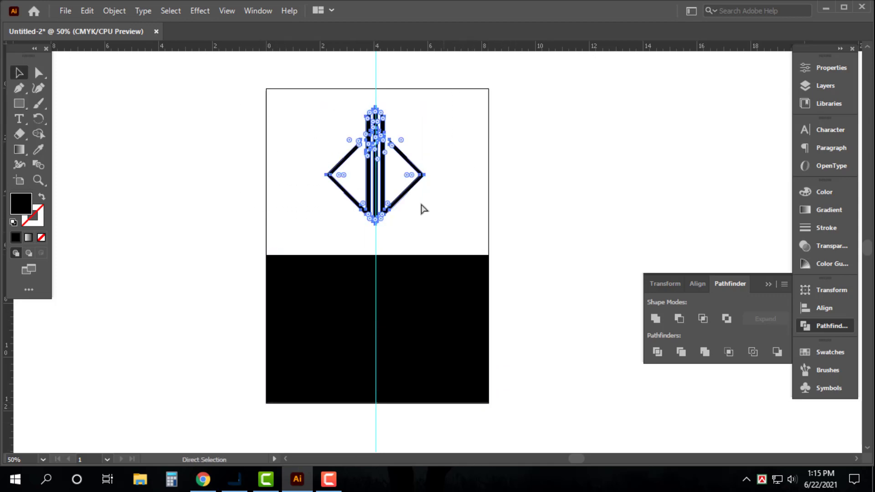
alt+shift+drag(385, 143, 387, 314)
key(ctrl+z)
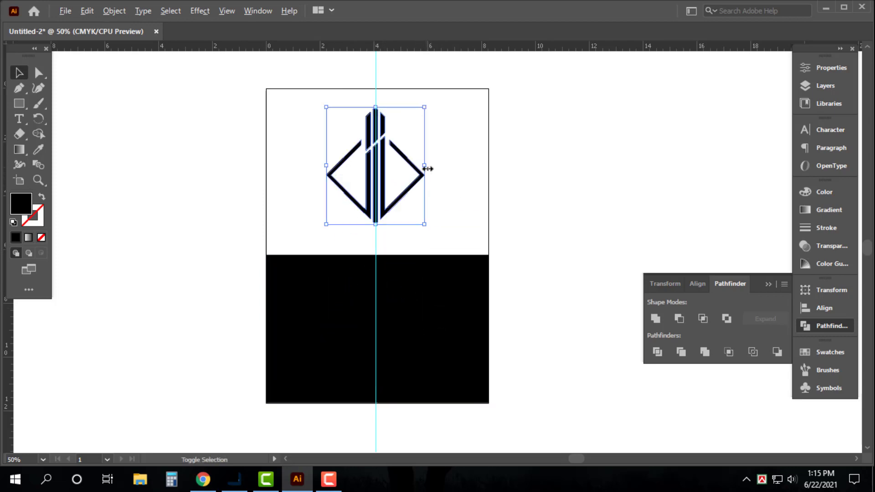
drag(424, 167, 385, 332)
Step: Fill the logo copy on the black rectangle with white, deselect it and hide the guides
click(824, 192)
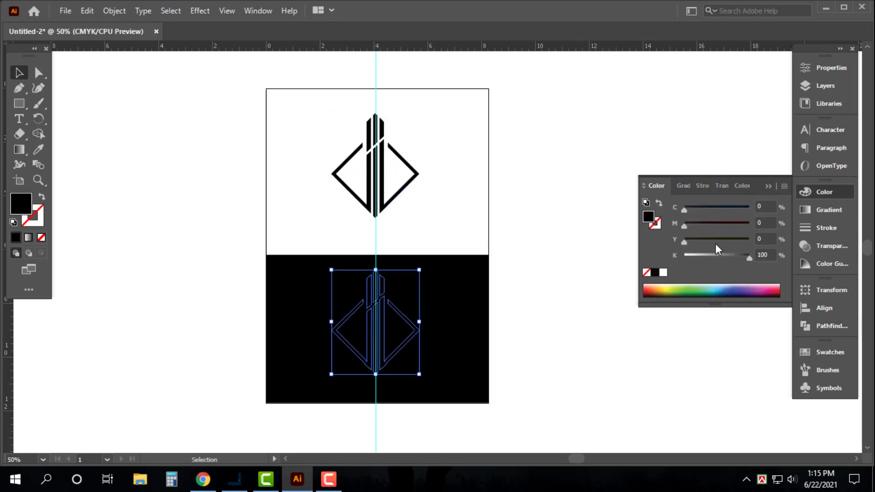
click(663, 273)
click(528, 239)
key(ctrl+semicolon)
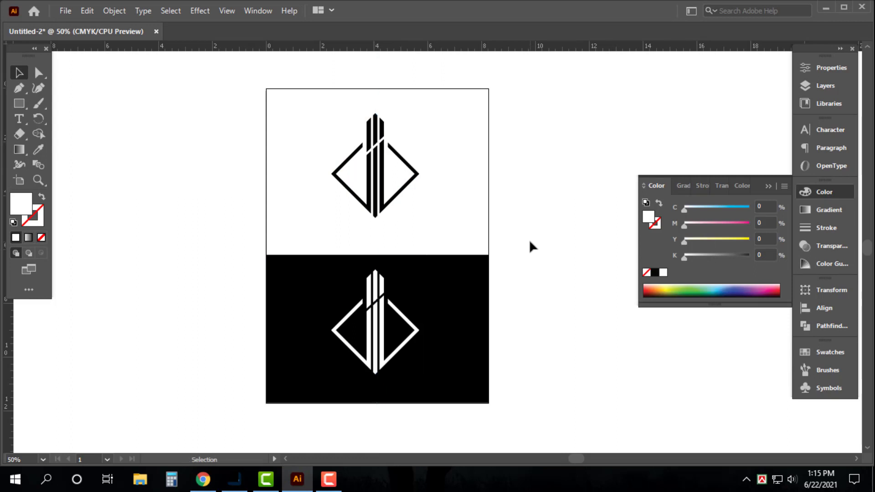
Step: Inspect both logo versions in full-screen mode, then return to the normal screen mode
key(f)
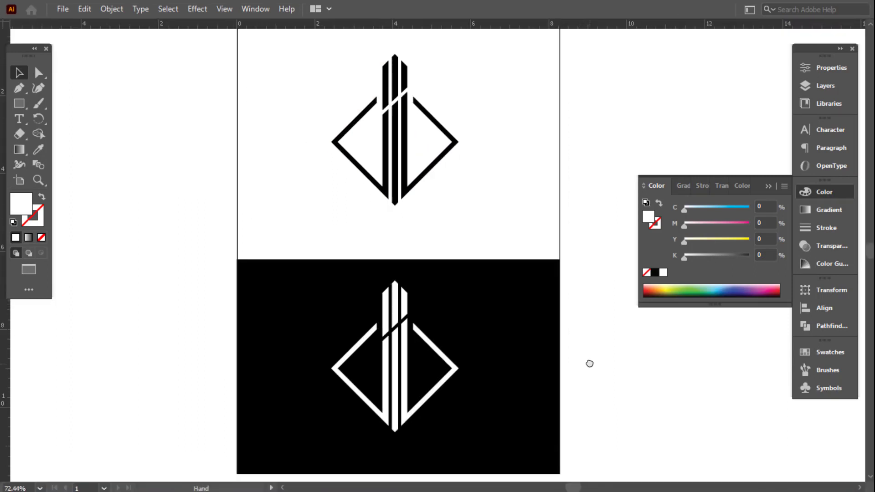
key(ctrl+minus)
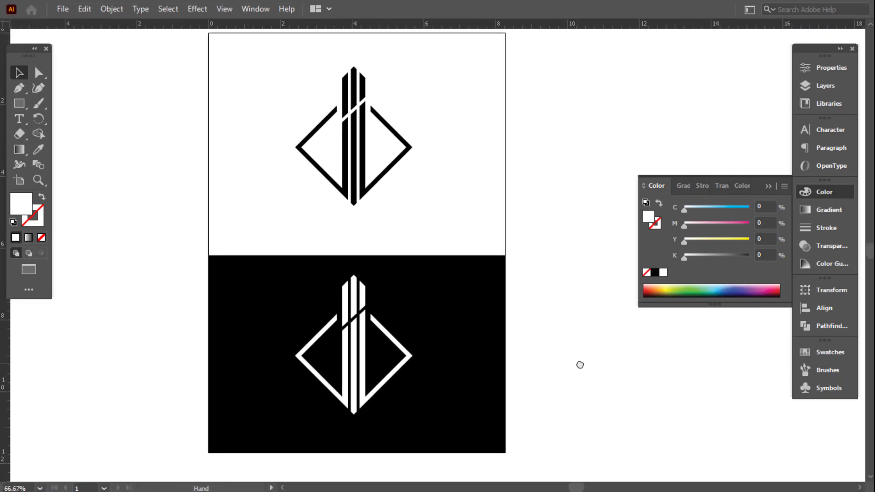
key(shift+f)
key(ctrl+minus)
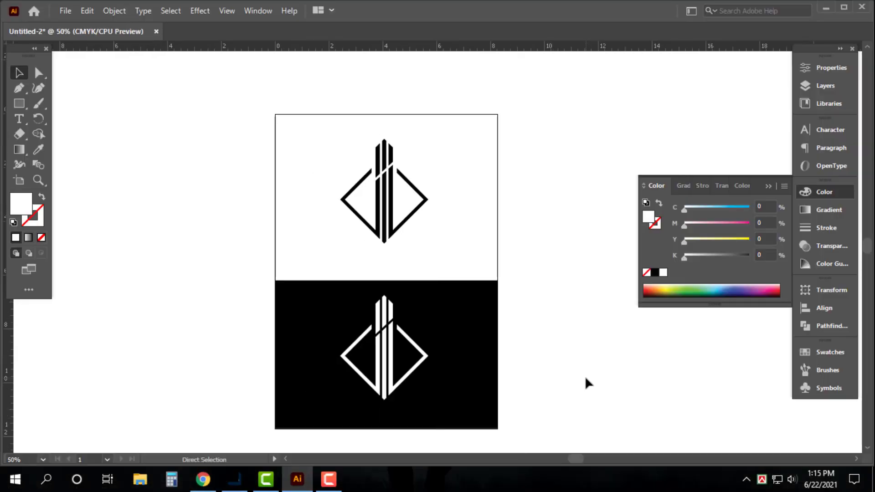